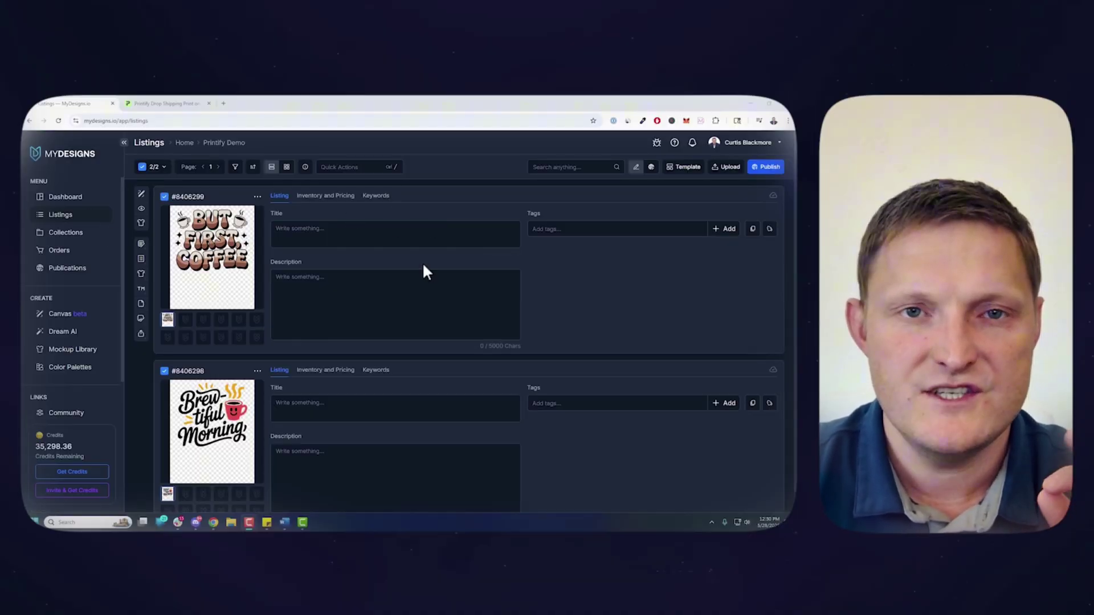
Glance at the Printify Merch Titans store dashboard and return to the MyDesigns listings
click(163, 104)
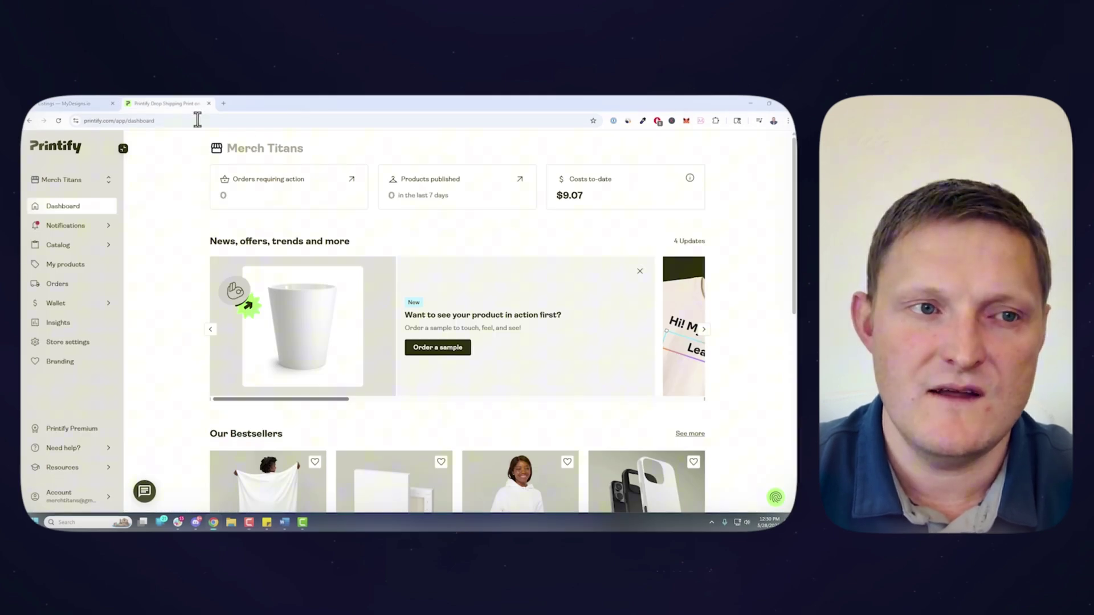
click(79, 105)
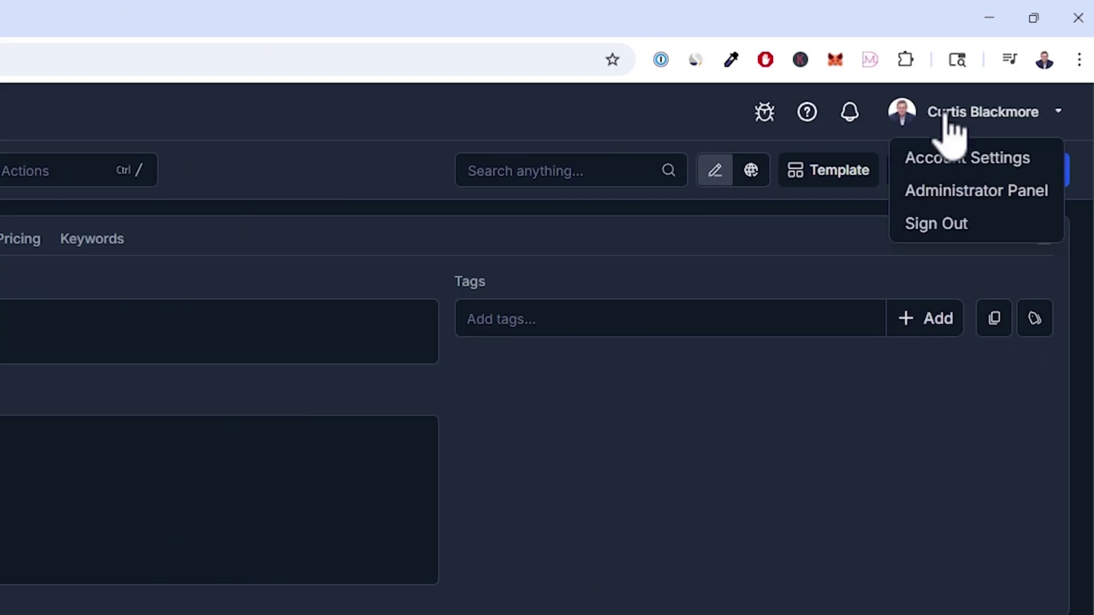
From Account Settings > Print Partners, start connecting a Printify account
click(947, 163)
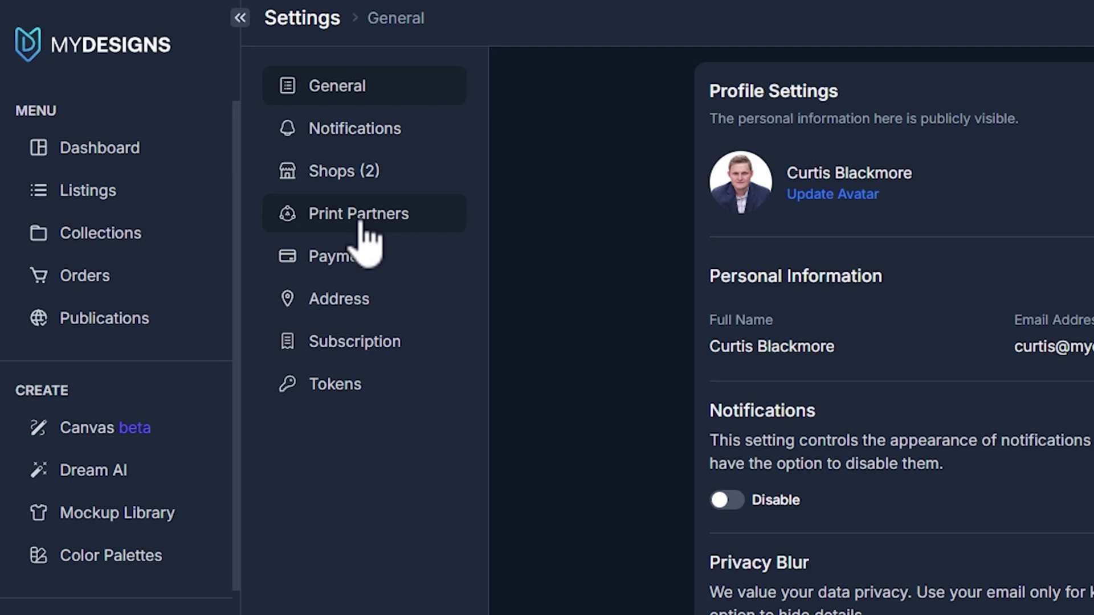
click(163, 227)
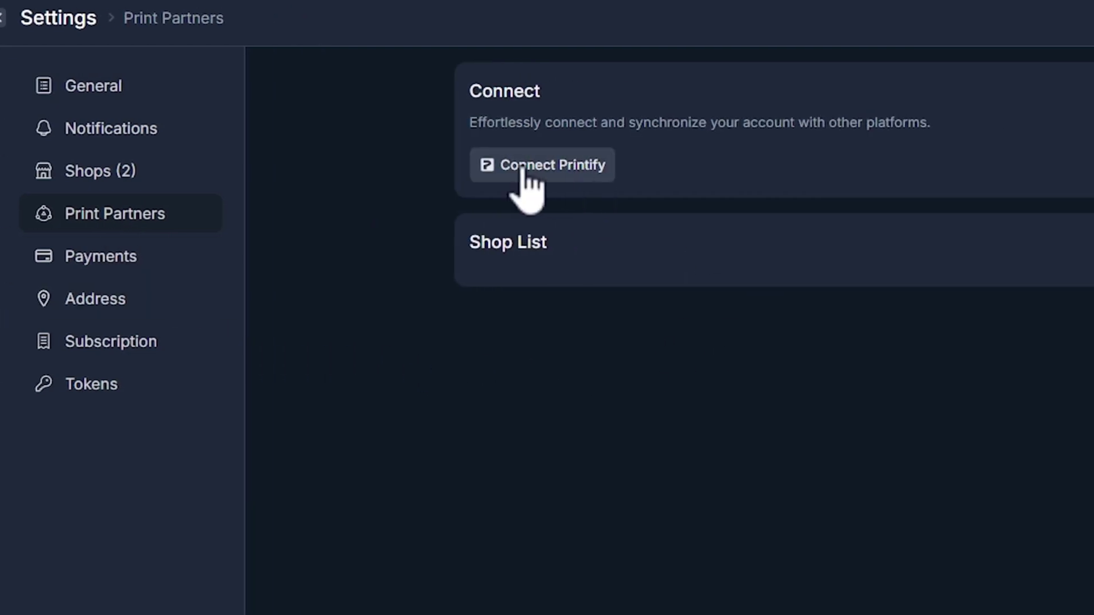
click(584, 177)
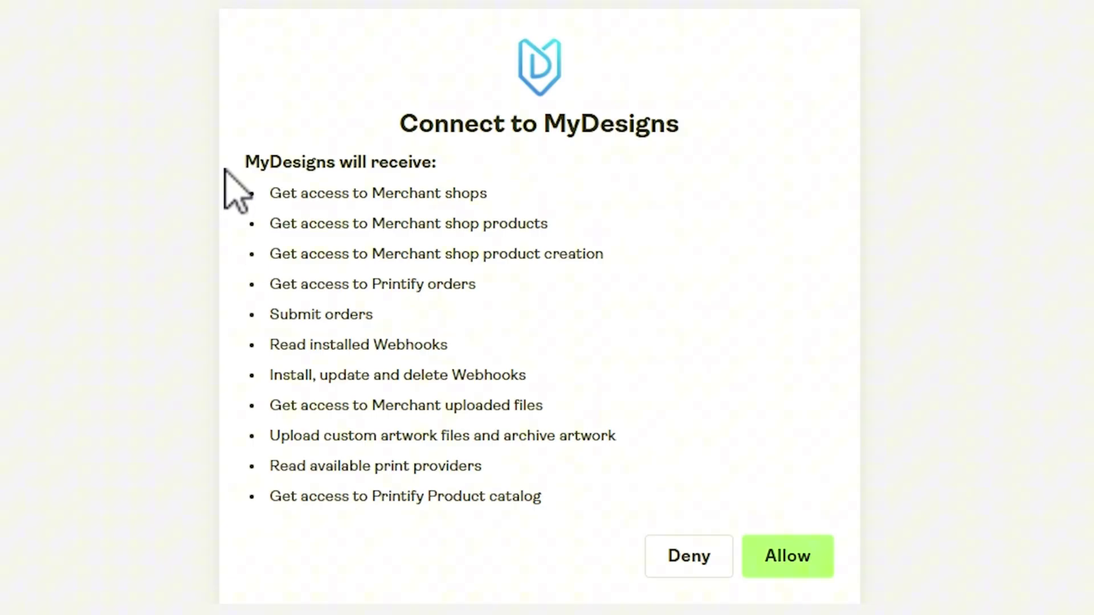
Highlight and review the permission list MyDesigns requests on Printify's authorization page
drag(290, 295, 416, 429)
click(413, 428)
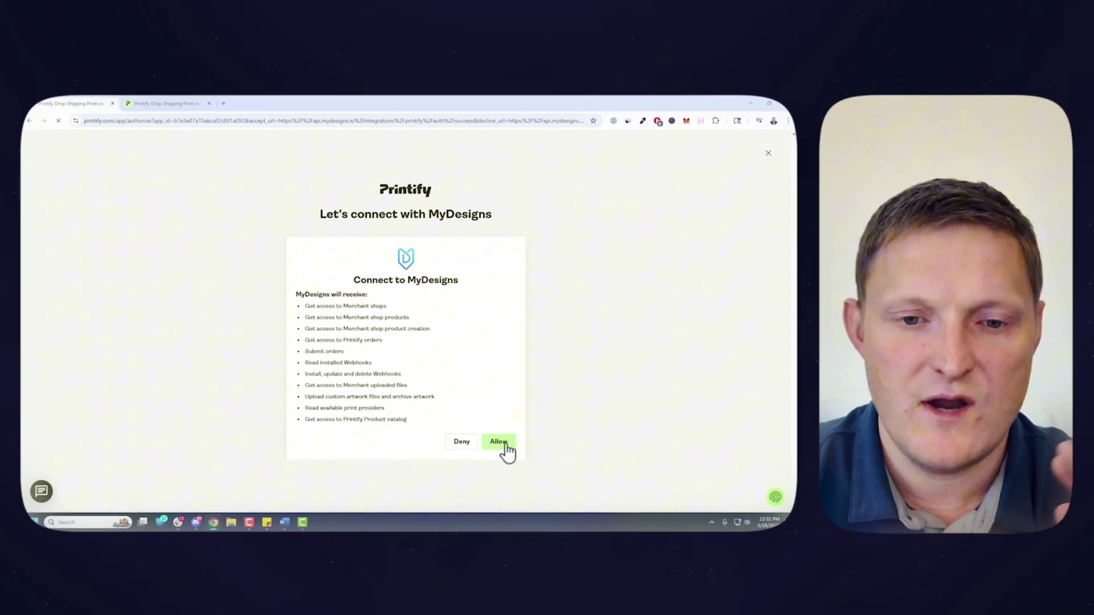
Allow MyDesigns access to Printify and check the connected stores summary
click(506, 452)
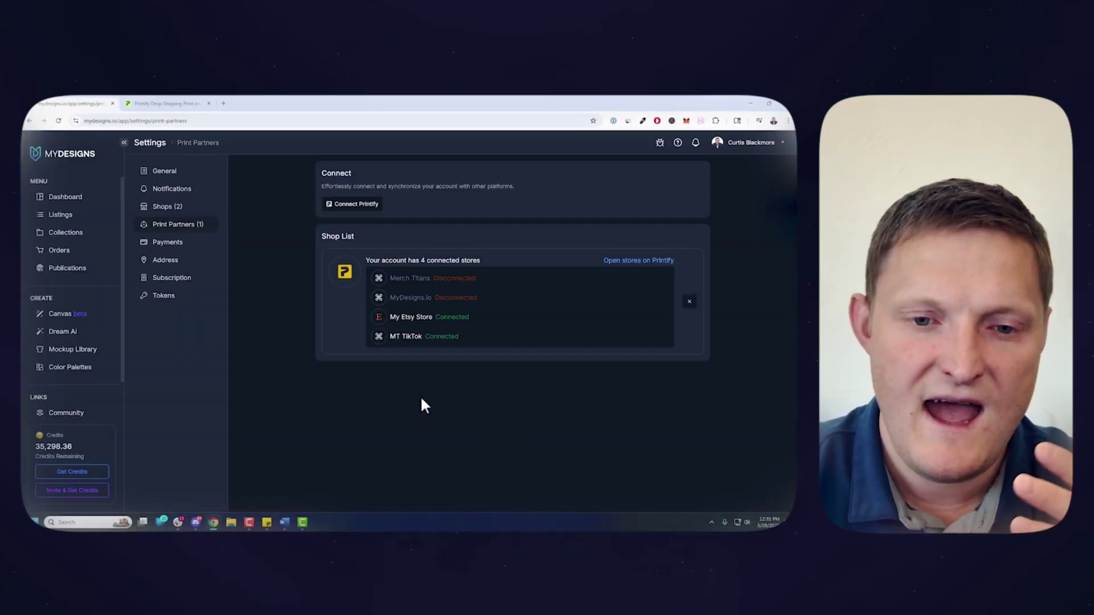
drag(366, 259, 429, 261)
click(501, 262)
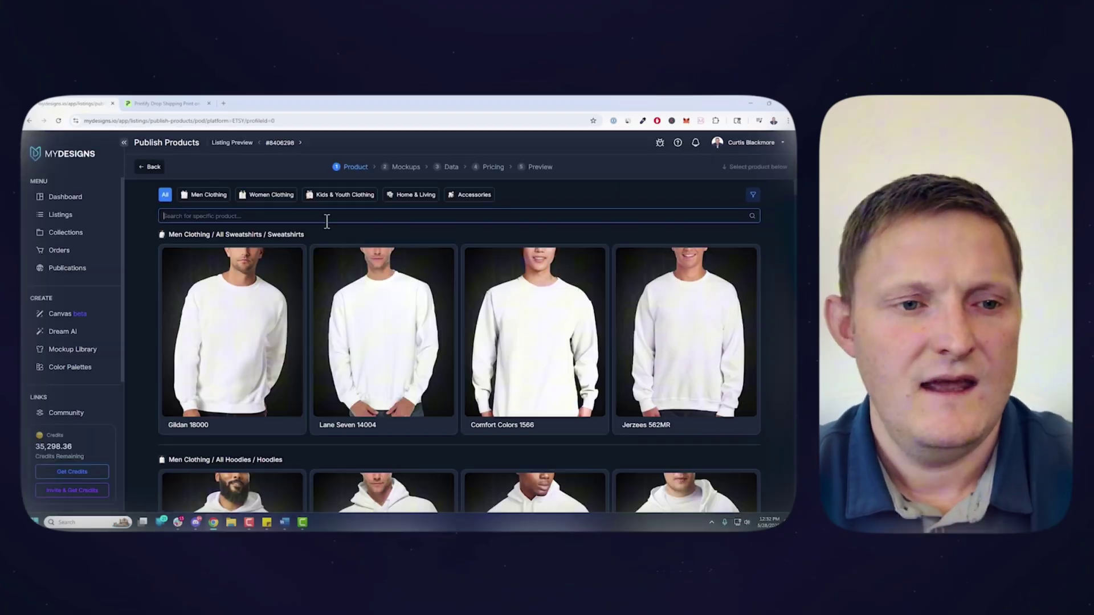
text(300)
text(1)
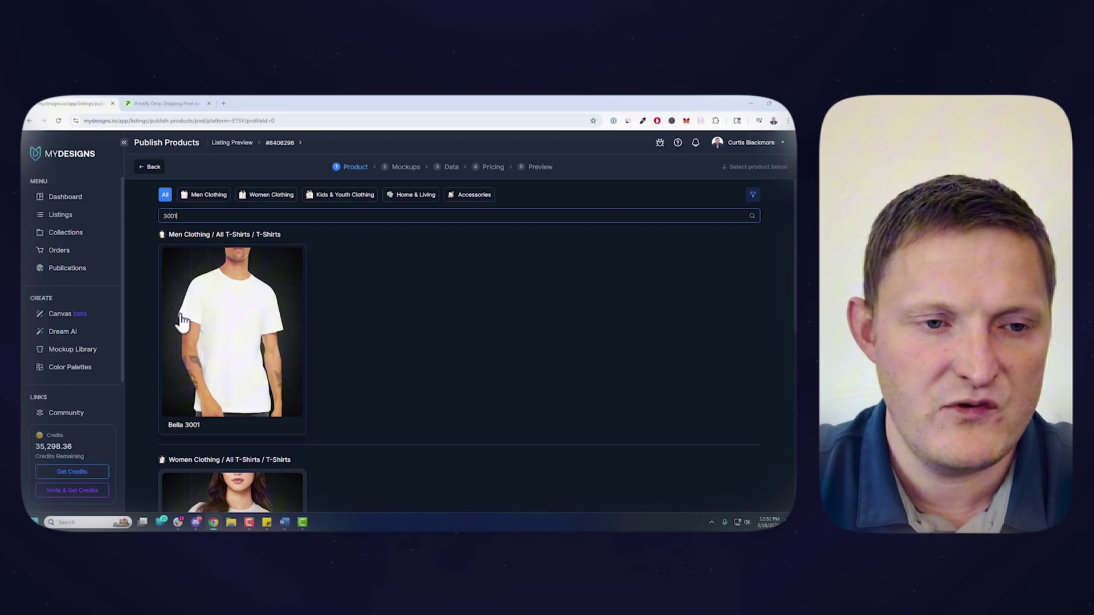
Choose the Bella 3001 t-shirt as the product to publish
click(245, 322)
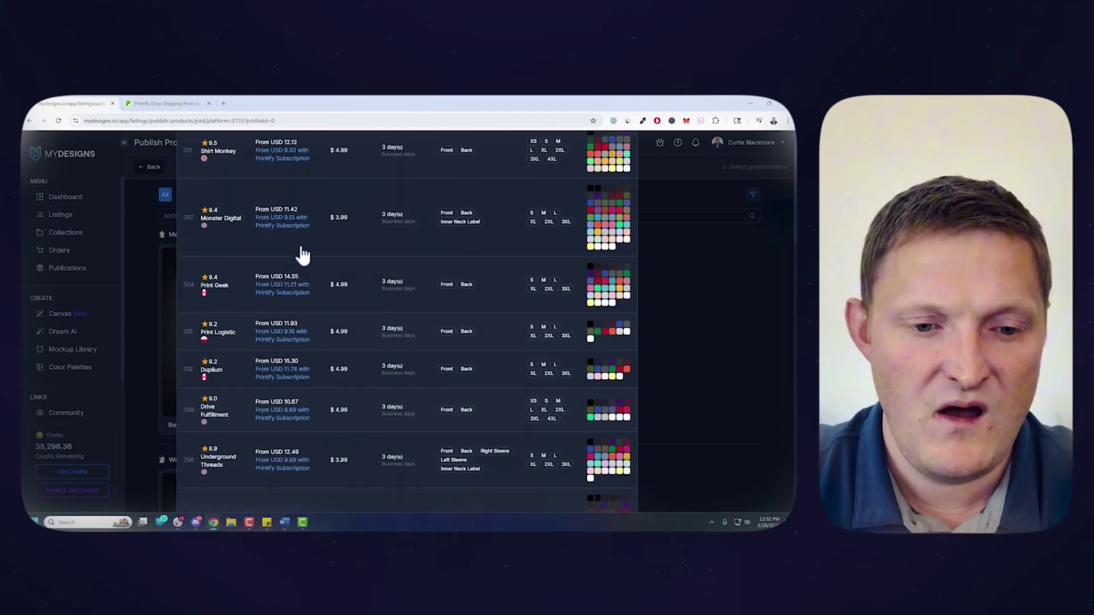
scroll(301, 255, down, 3)
scroll(302, 255, down, 3)
scroll(304, 255, down, 3)
scroll(304, 254, down, 3)
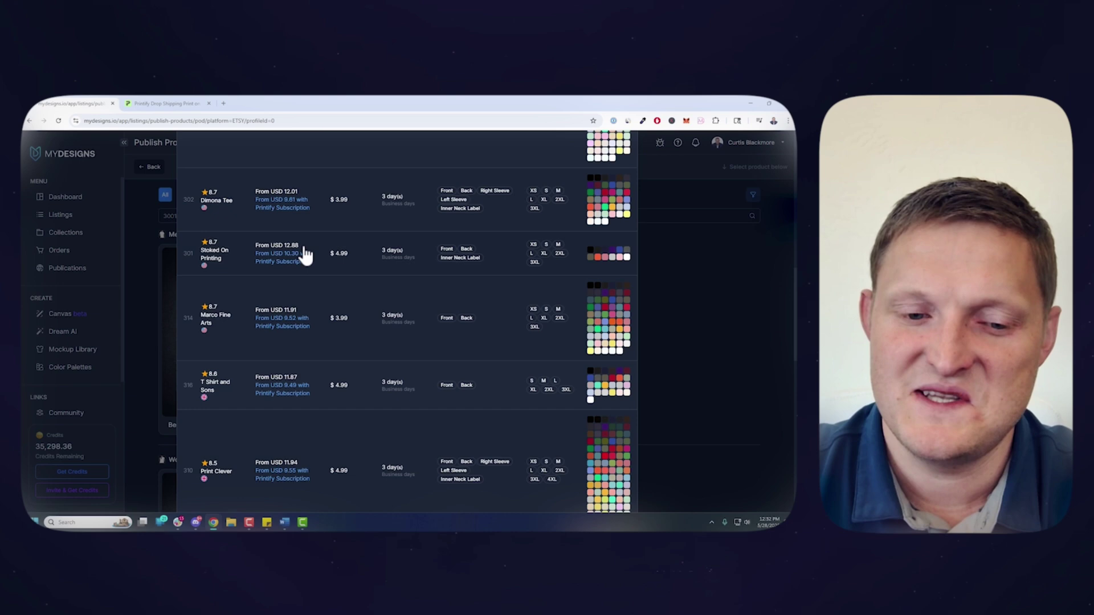
scroll(304, 253, down, 3)
scroll(306, 253, down, 3)
scroll(307, 255, down, 3)
scroll(307, 255, up, 5)
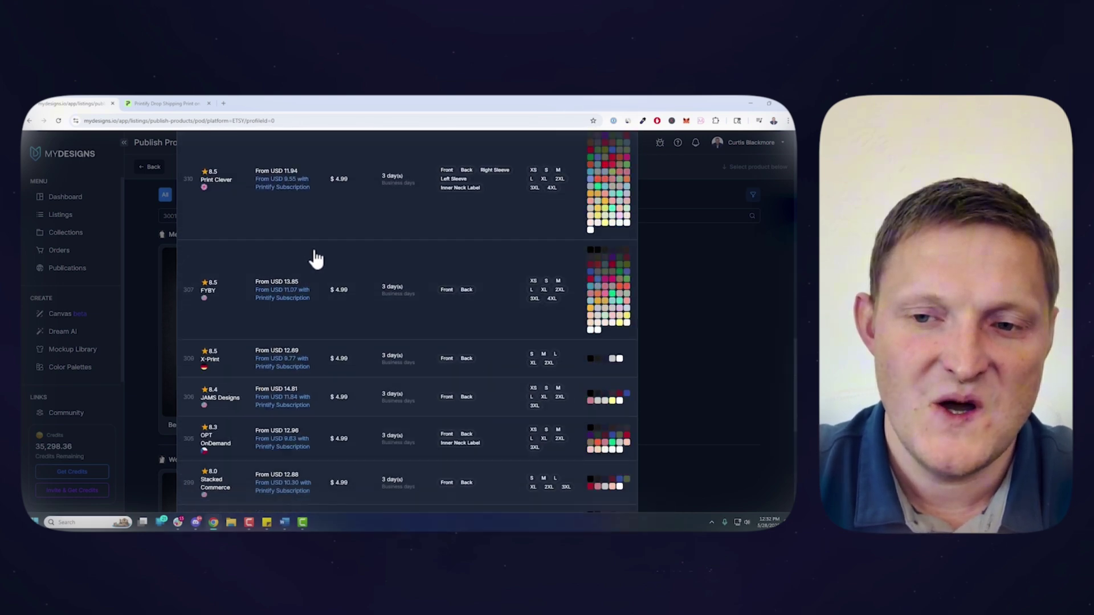
scroll(314, 251, up, 5)
scroll(317, 248, up, 5)
scroll(322, 263, up, 3)
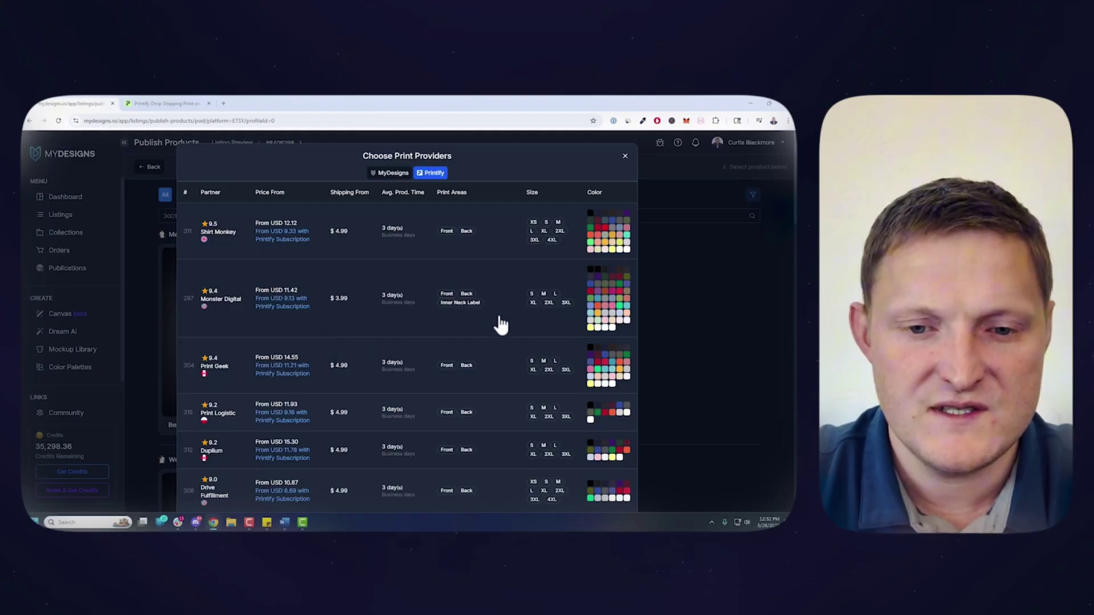
Select Monster Digital as print provider and save the Brew-tiful Morning front print in Canvas
click(404, 293)
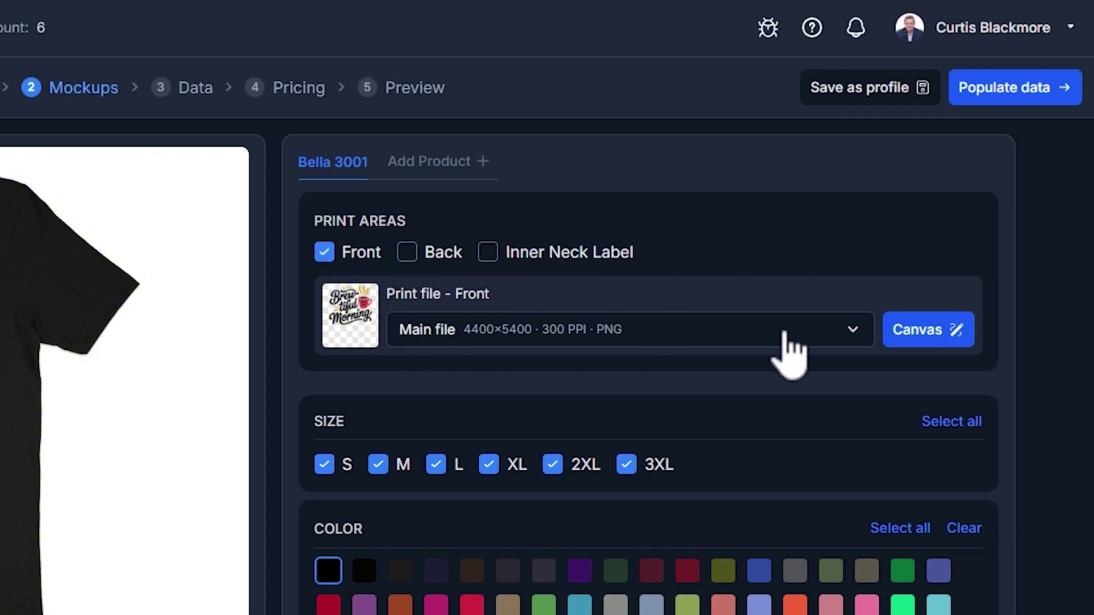
click(895, 337)
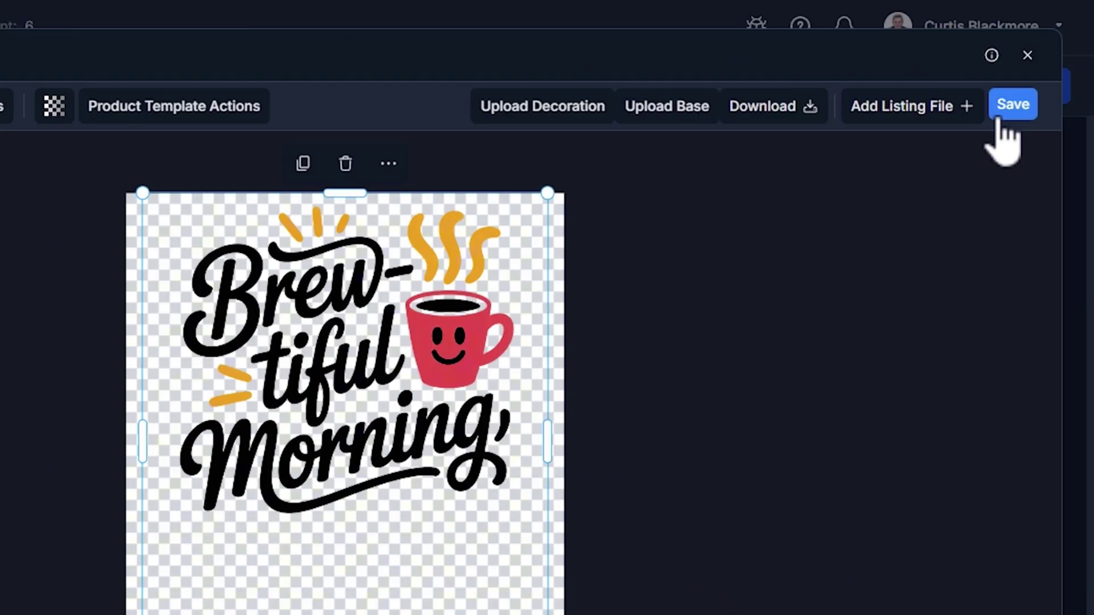
click(1026, 58)
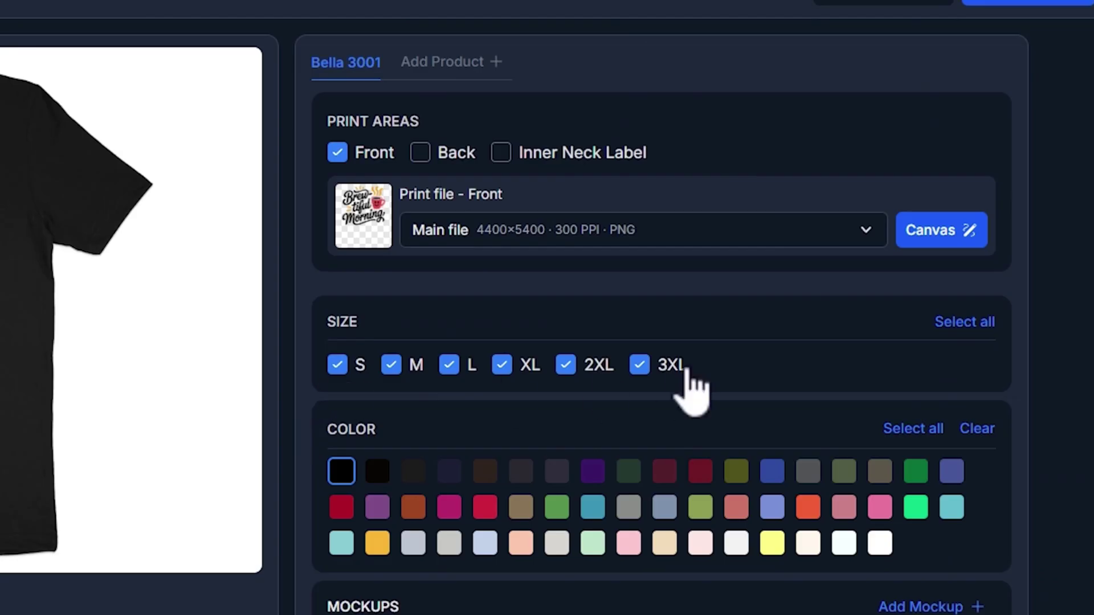
scroll(693, 385, down, 2)
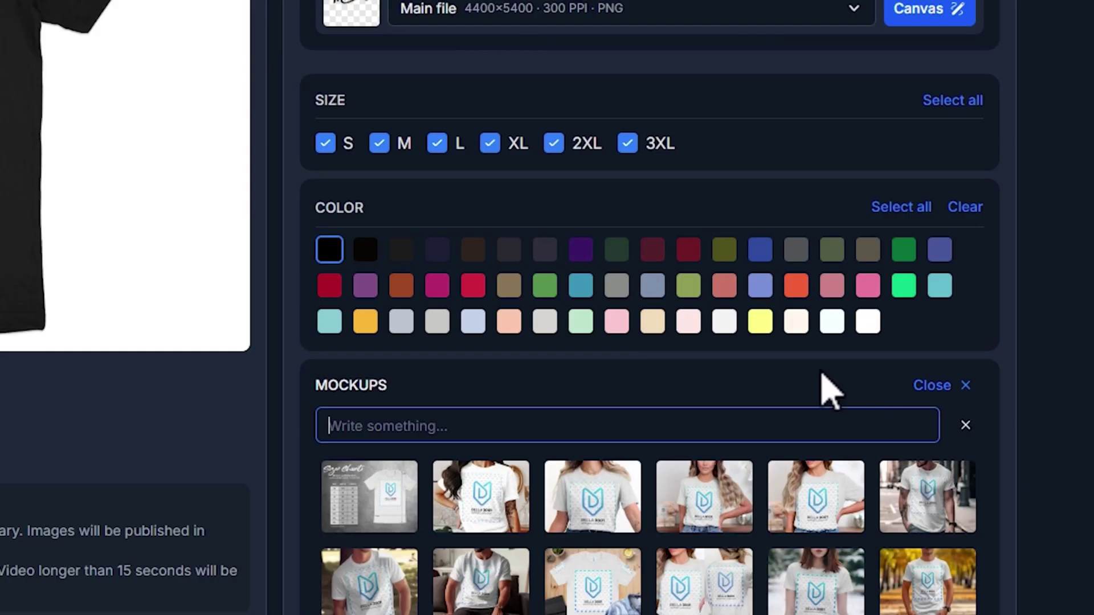
scroll(732, 281, down, 1)
scroll(724, 276, down, 3)
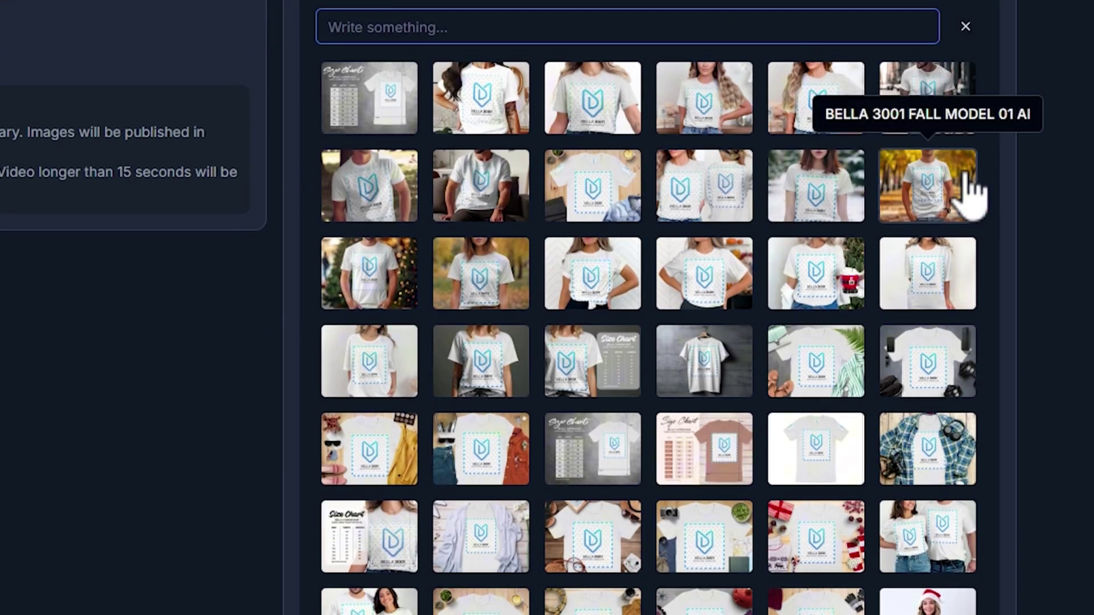
scroll(744, 350, up, 1)
scroll(757, 351, up, 3)
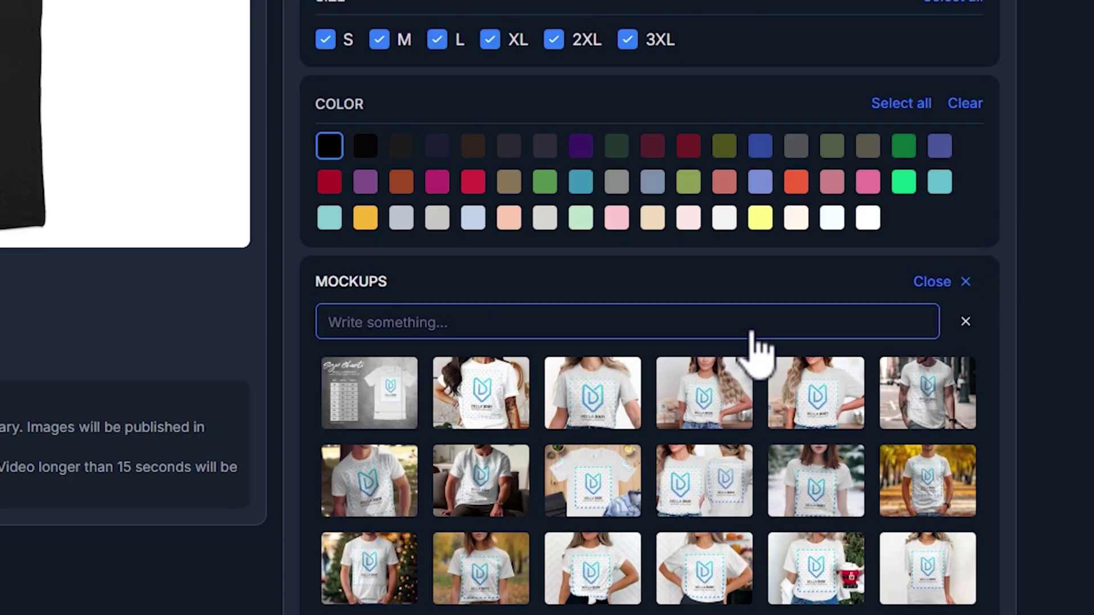
scroll(759, 352, up, 1)
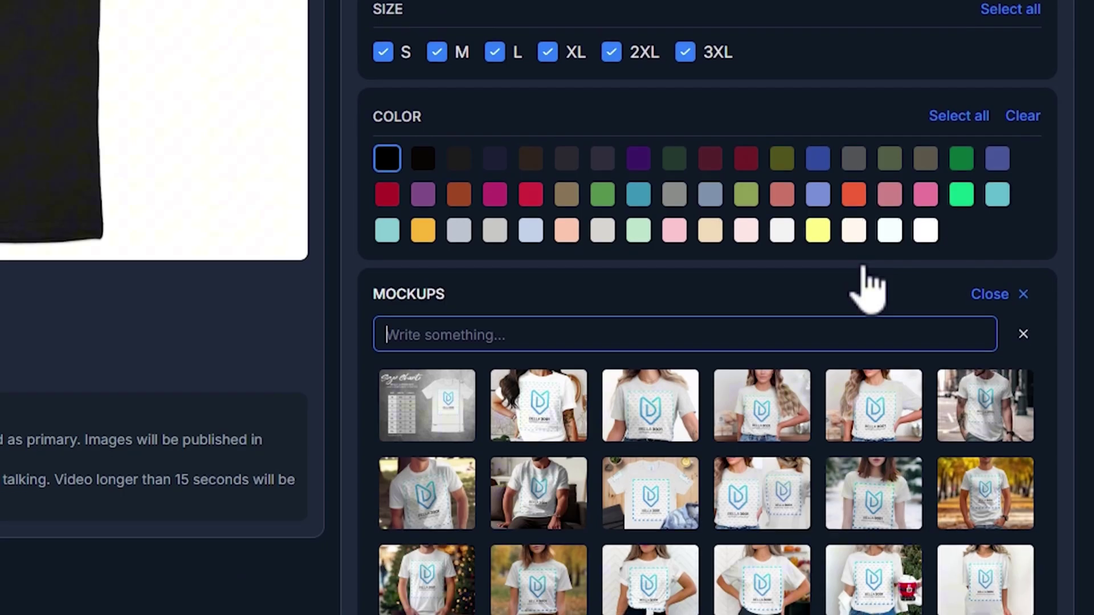
Use the BELLA 3001 MODEL 01 mockup instead of FRONT PLAIN, adding white and removing black shirt colours
click(560, 428)
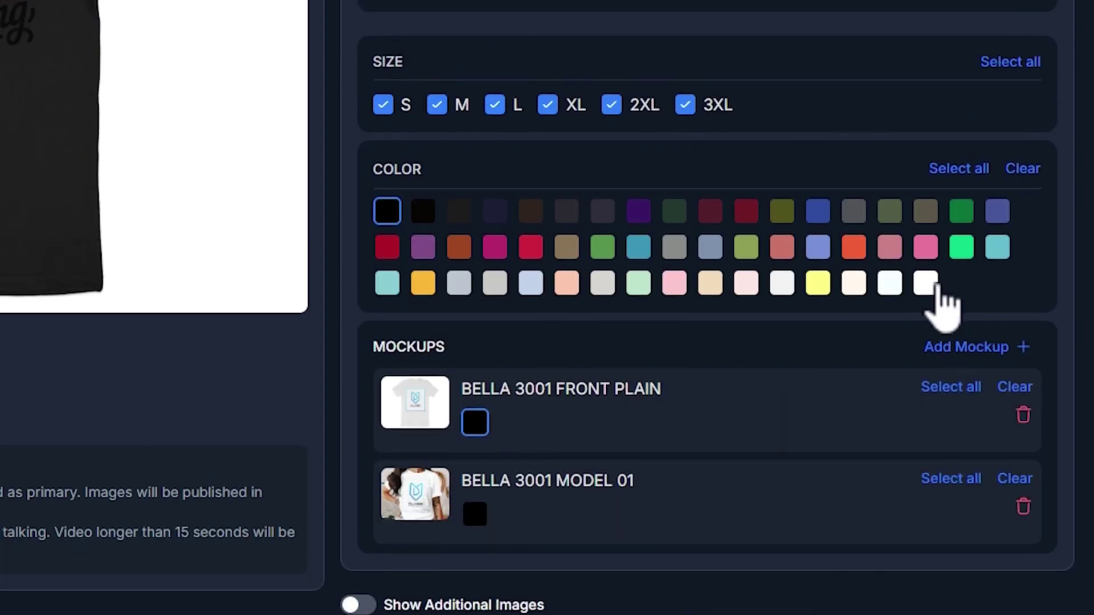
click(926, 280)
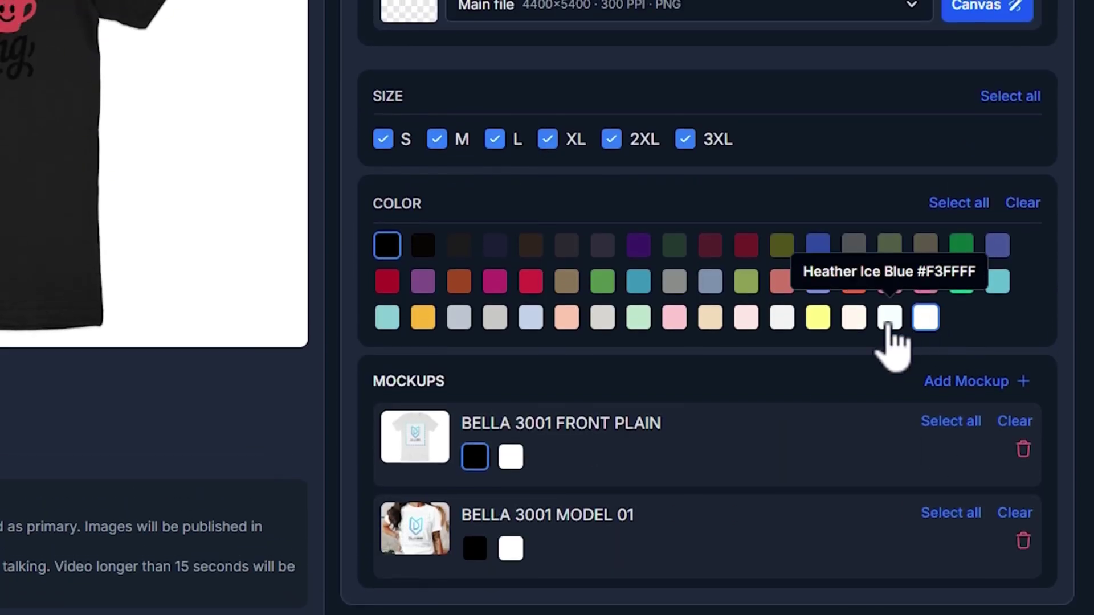
click(1023, 451)
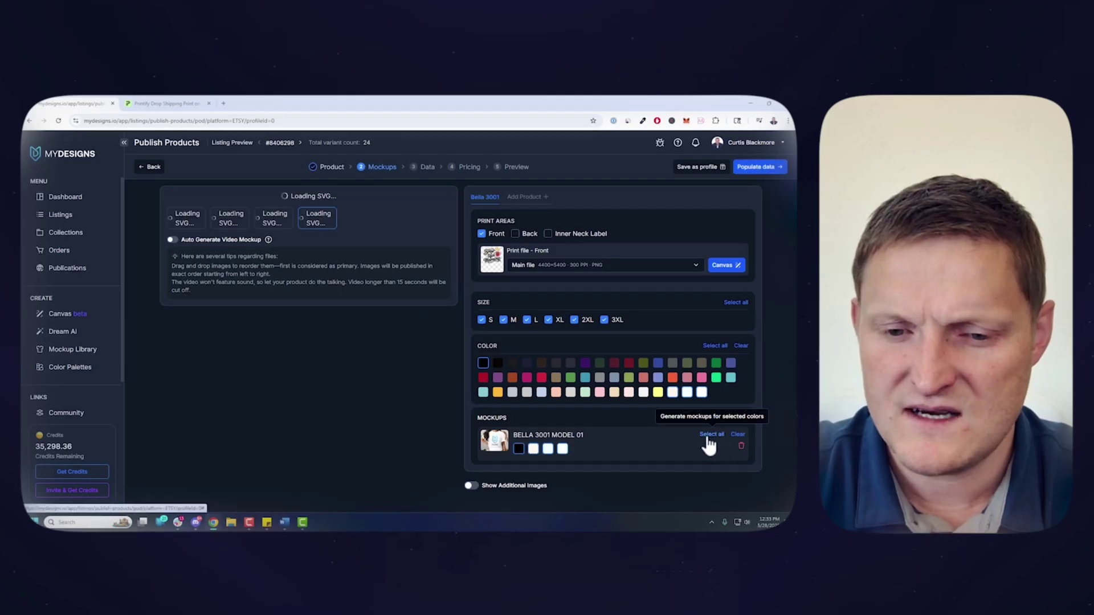
click(481, 365)
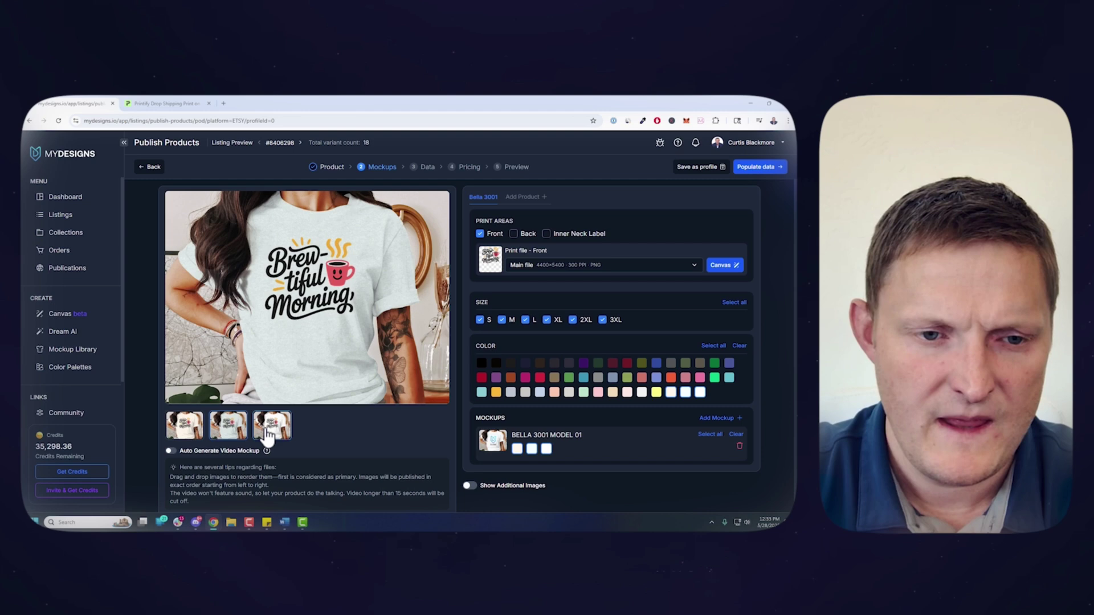
Add a Bella 3001 size chart mockup to the But First Coffee design and move to the Data step
click(300, 145)
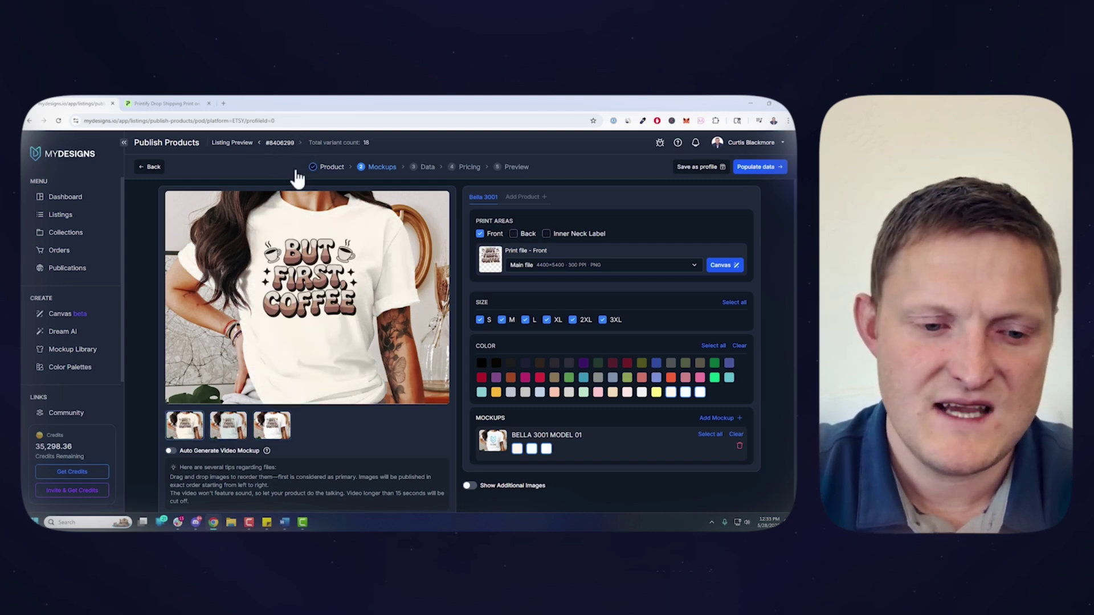
click(708, 420)
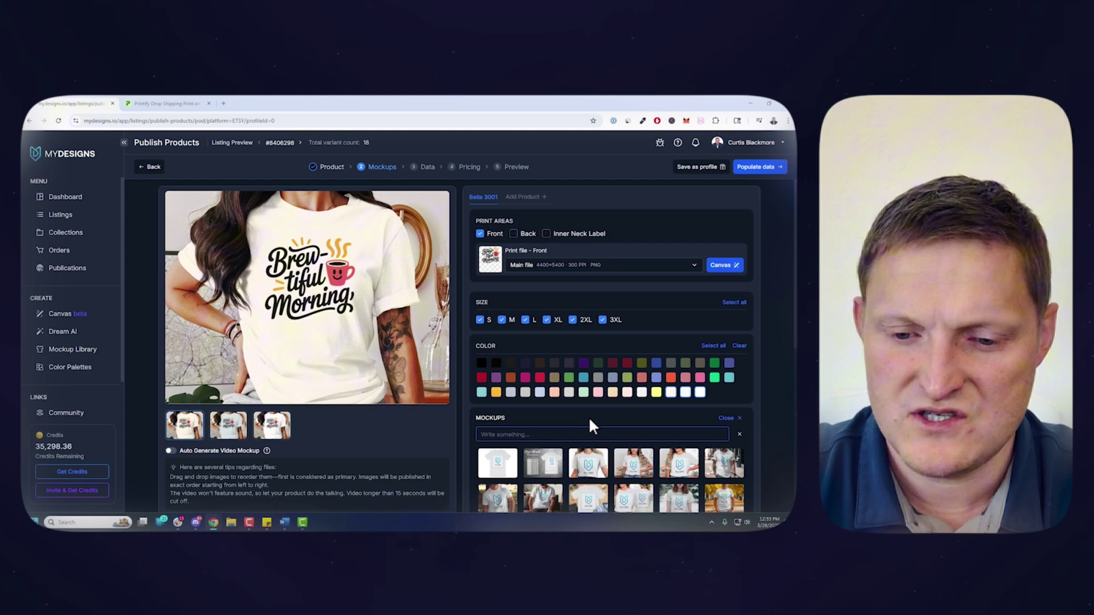
click(543, 463)
click(546, 486)
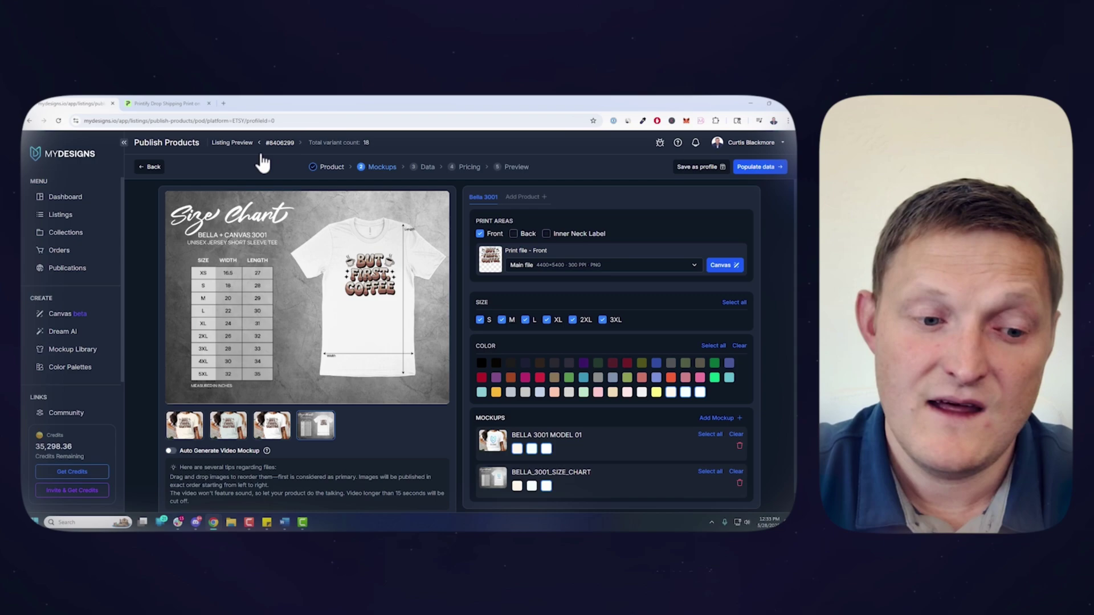
click(183, 433)
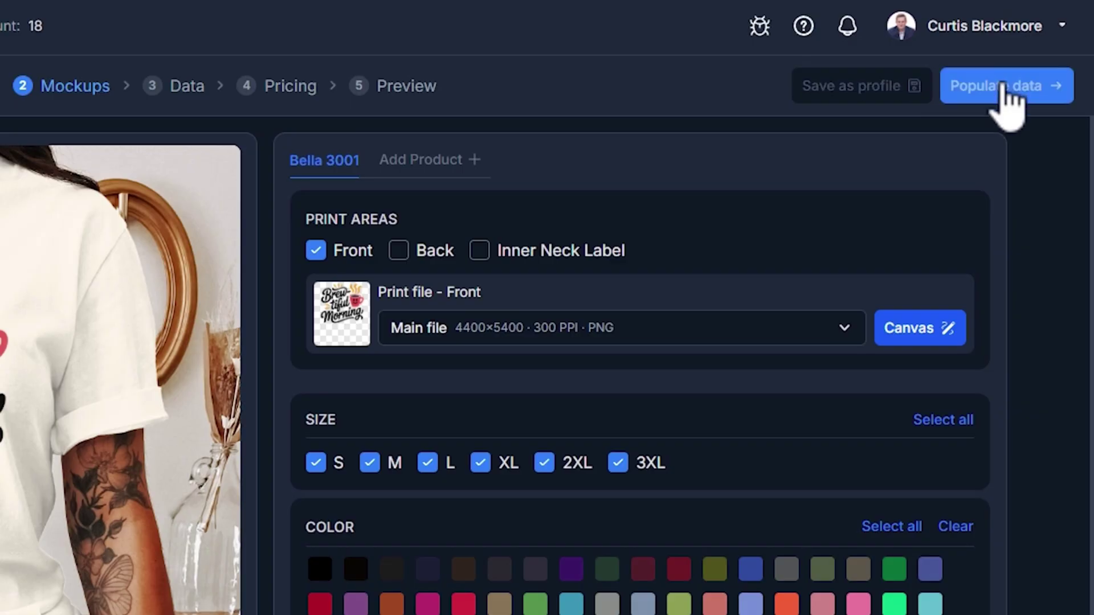
click(1008, 86)
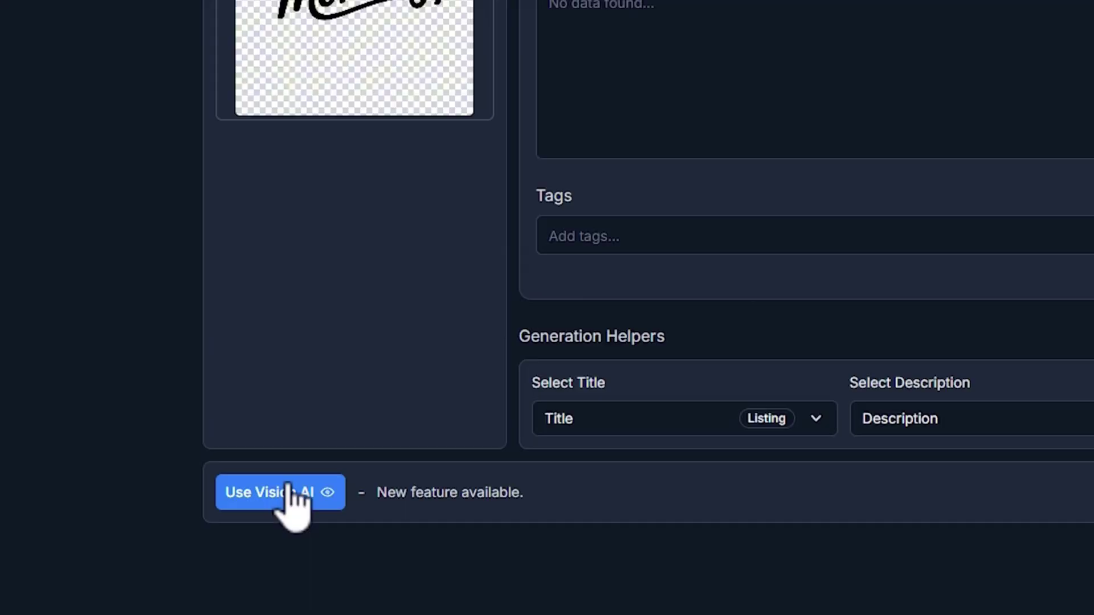
Generate Vision AI titles, descriptions and tags for both coffee designs and review the product features text
click(289, 492)
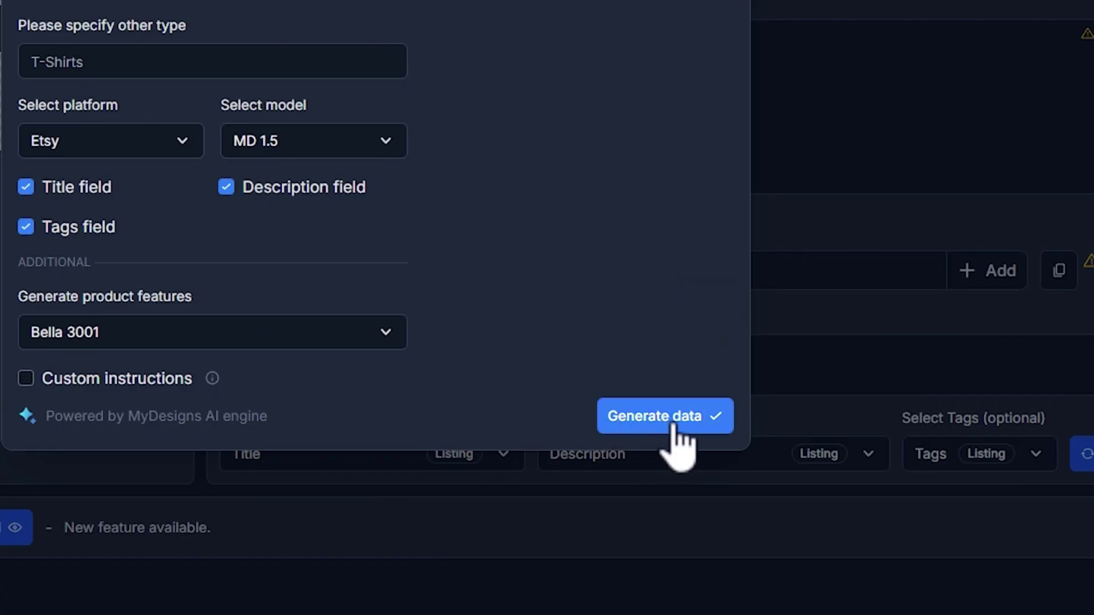
click(674, 431)
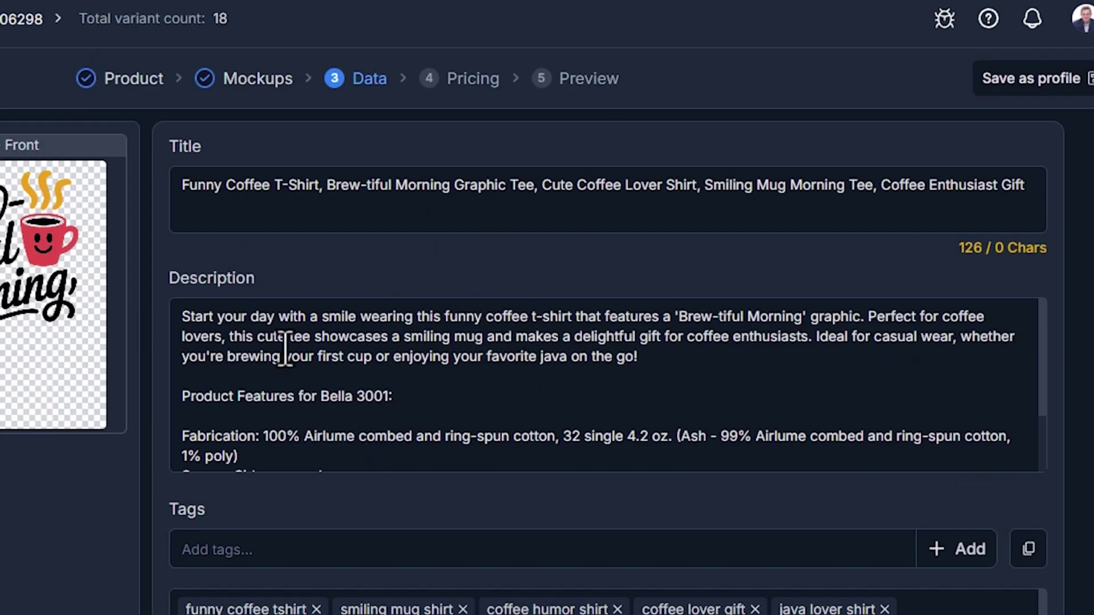
click(285, 349)
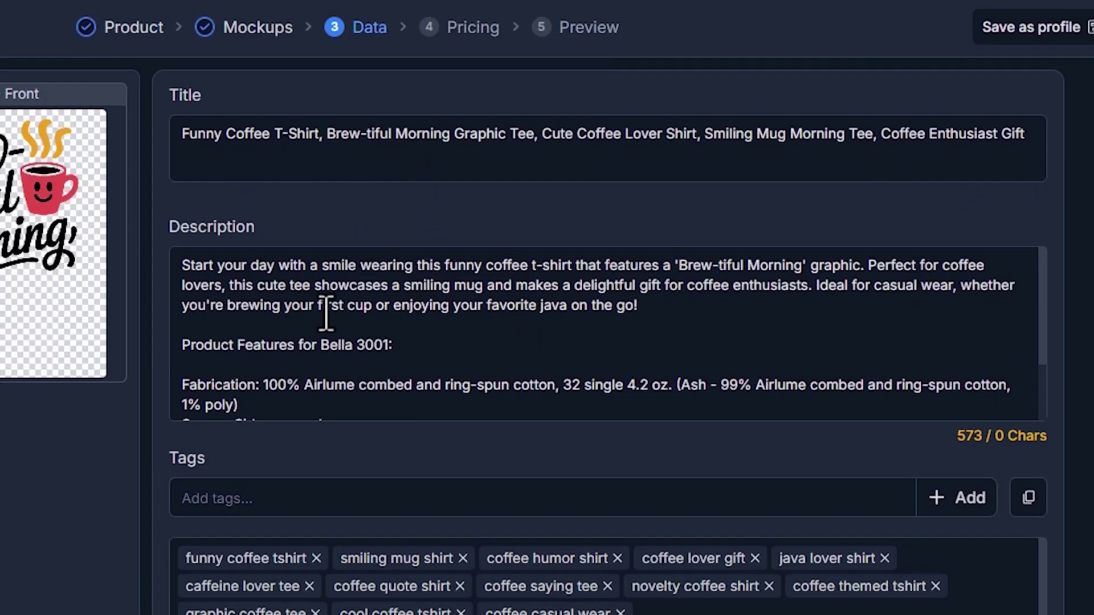
scroll(446, 303, down, 2)
drag(186, 228, 389, 381)
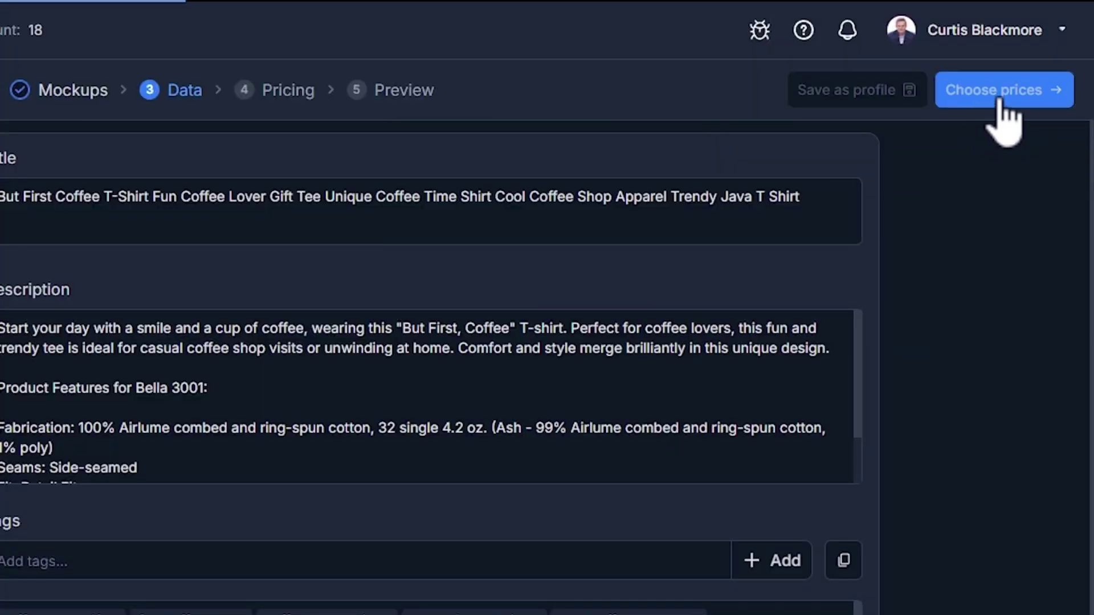
Replace the price of every Bella 3001 variant with 24.99 and note the first variant's profit
click(1001, 101)
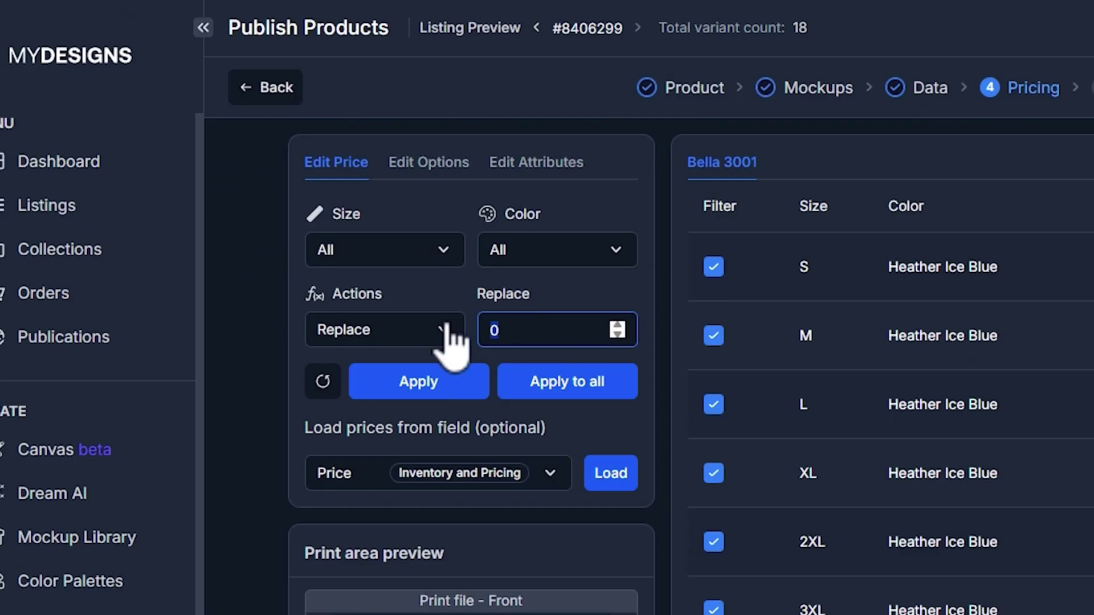
click(398, 257)
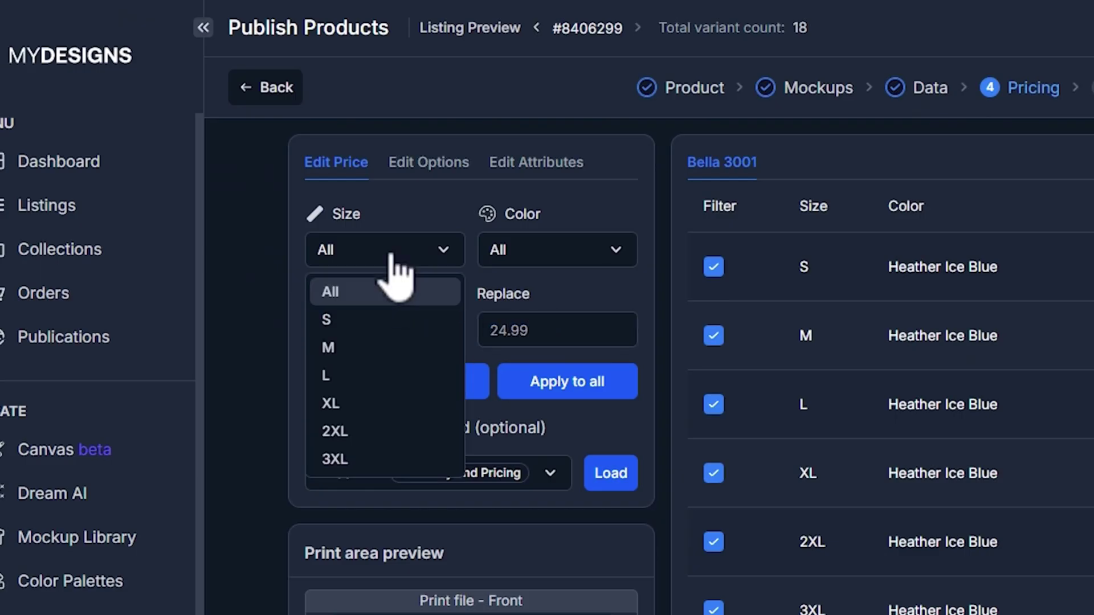
click(533, 261)
click(396, 342)
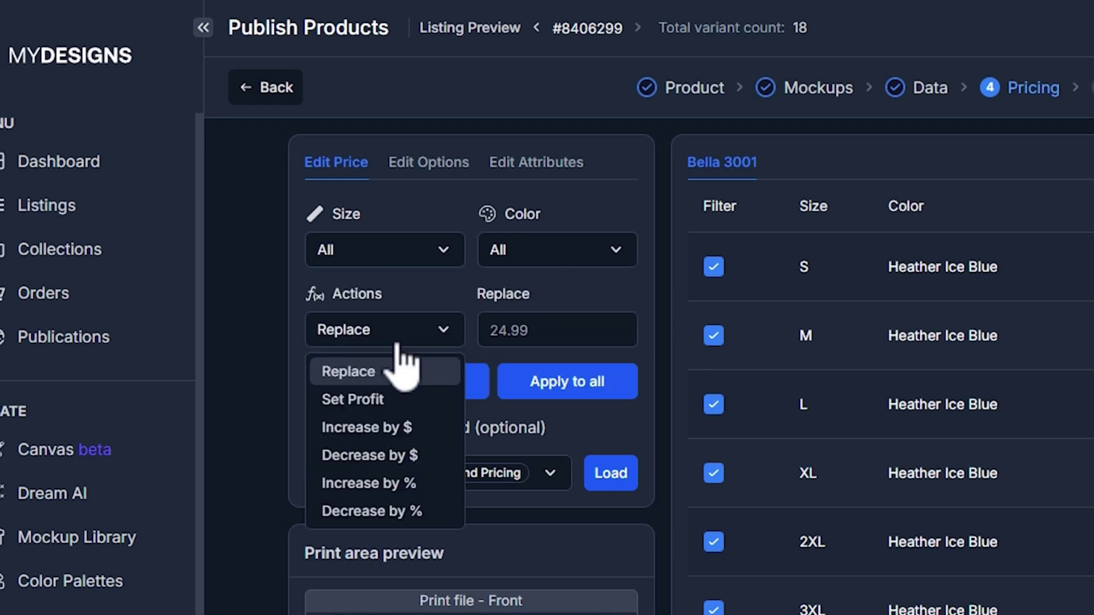
click(402, 369)
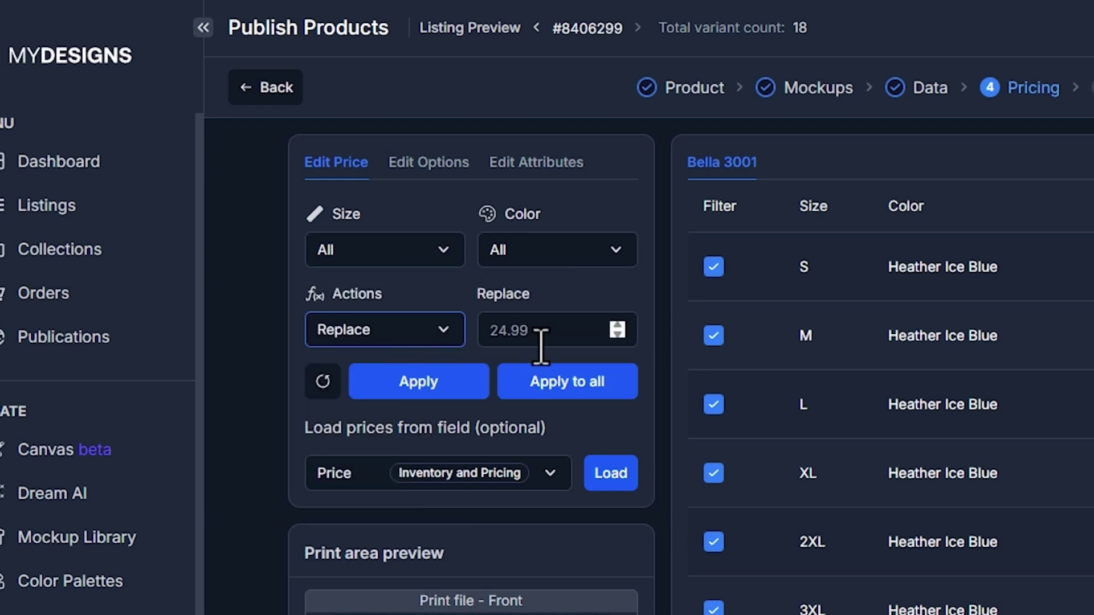
click(591, 381)
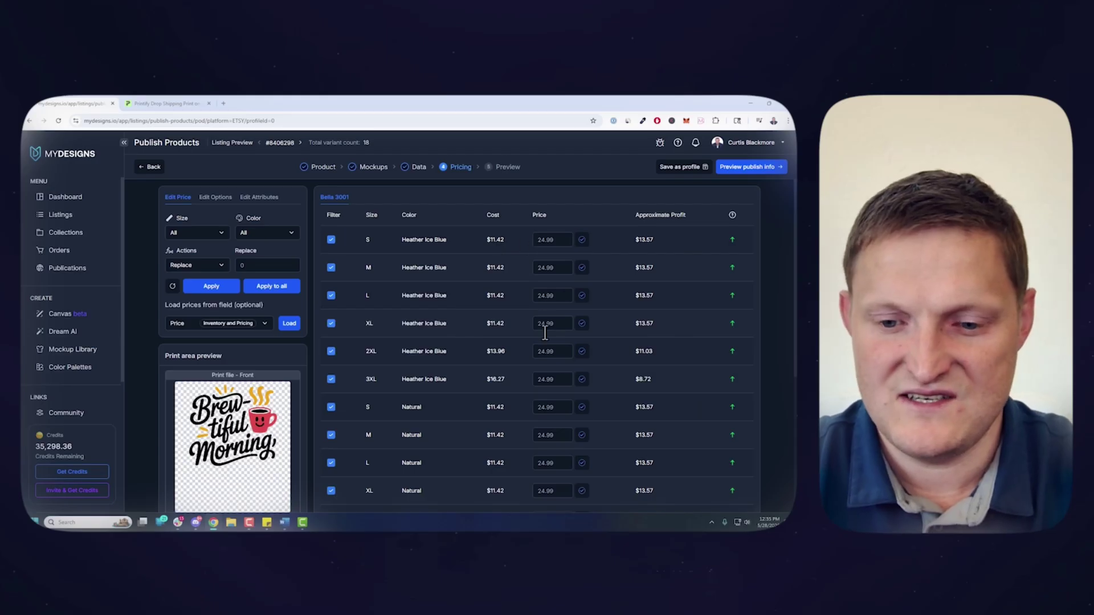
scroll(546, 379, down, 5)
scroll(547, 379, up, 5)
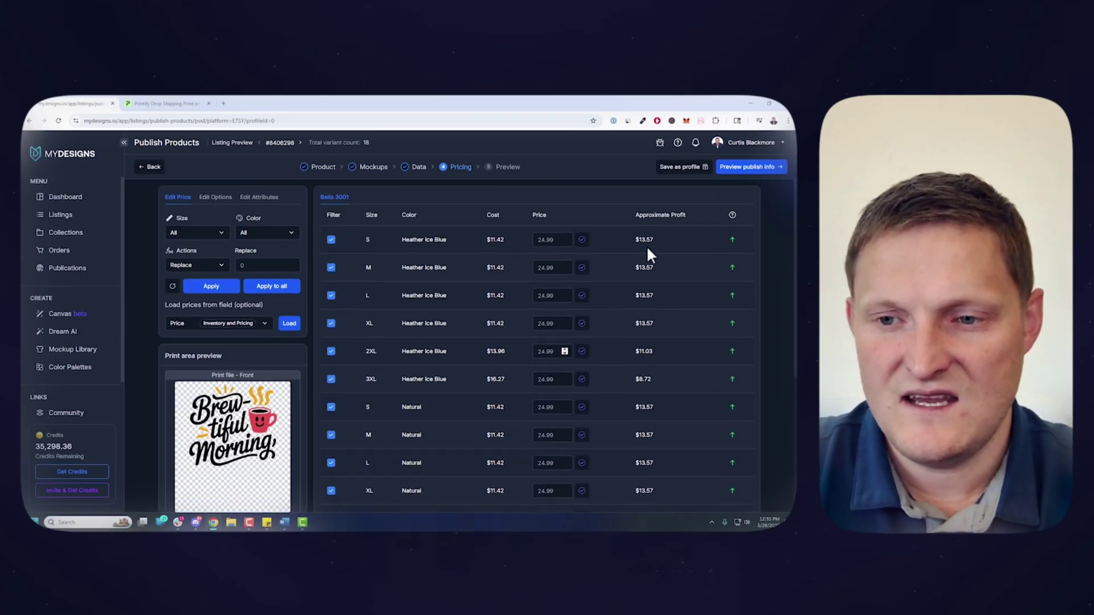
double_click(646, 243)
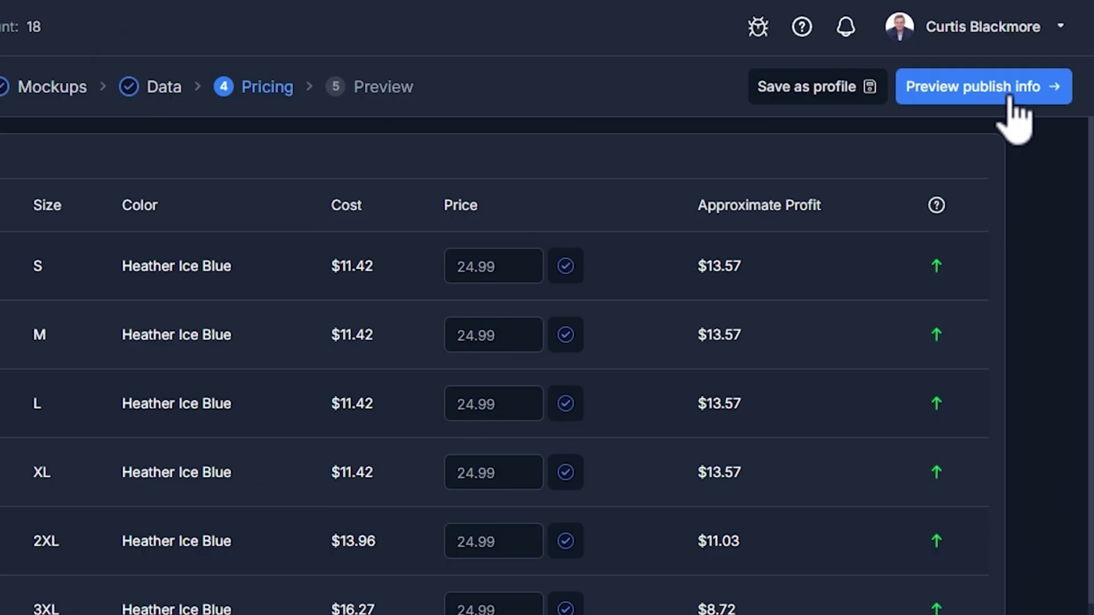
Bring up the publish preview showing both coffee listings at $24.99 with product details
click(1014, 102)
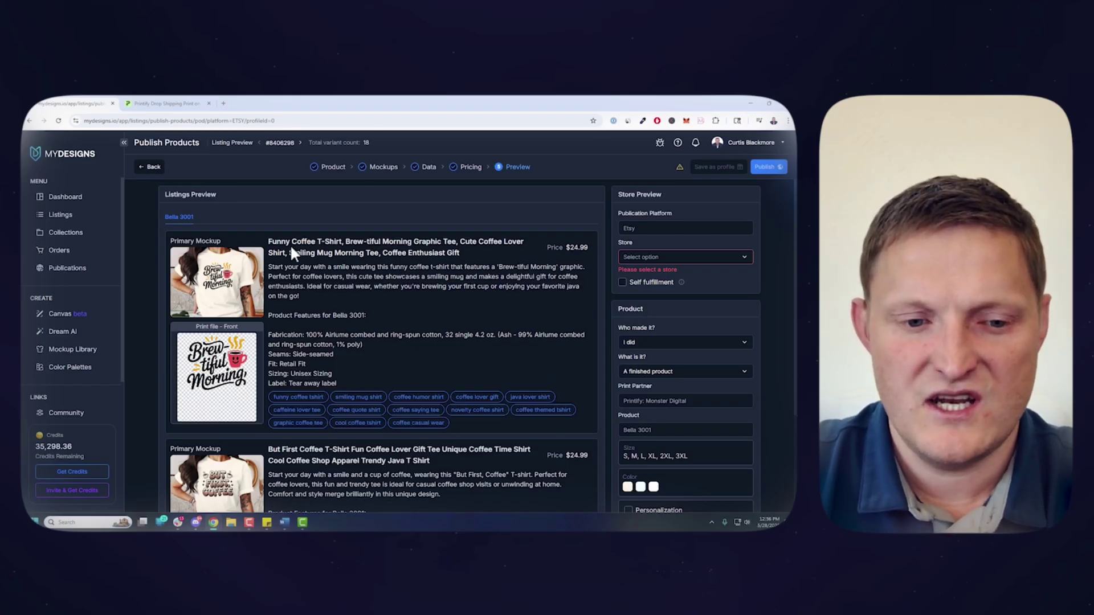
scroll(362, 272, down, 2)
scroll(363, 282, down, 1)
scroll(372, 306, up, 2)
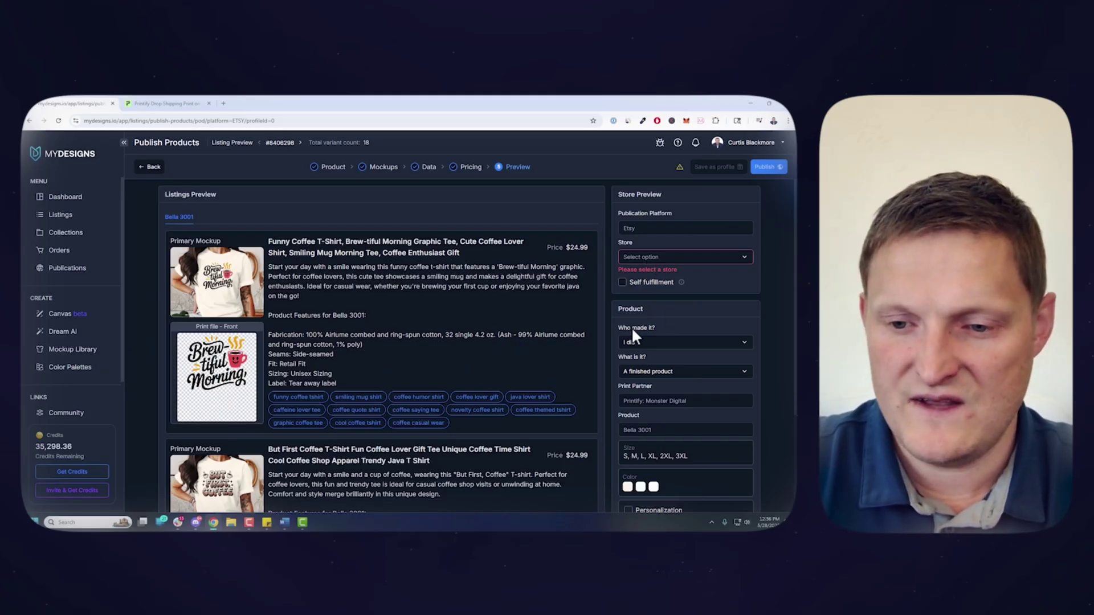
scroll(648, 320, down, 2)
scroll(669, 328, up, 2)
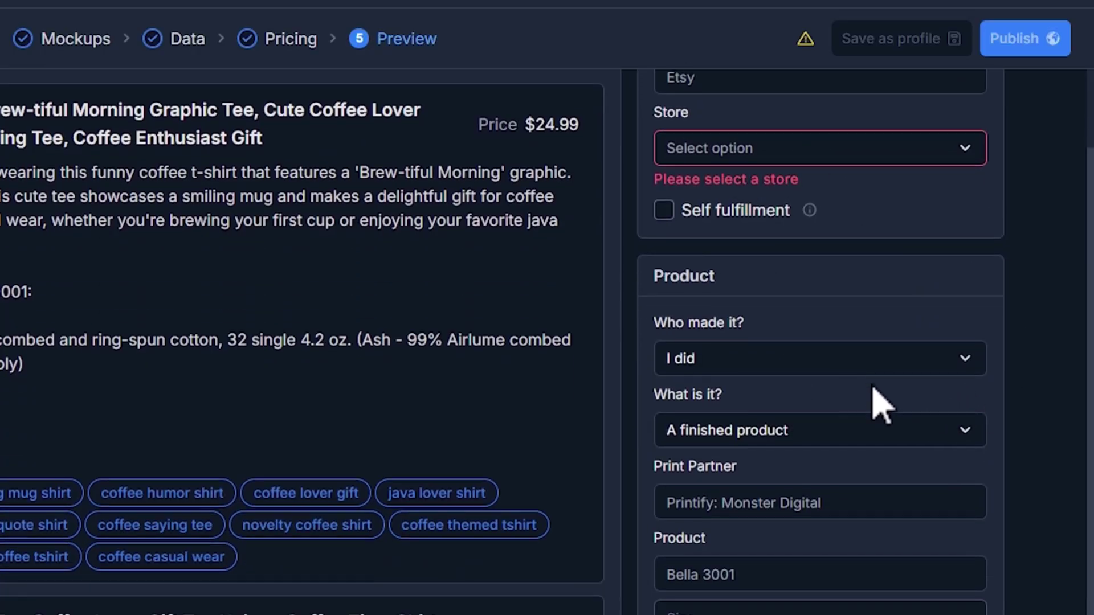
scroll(813, 399, down, 3)
scroll(715, 340, up, 3)
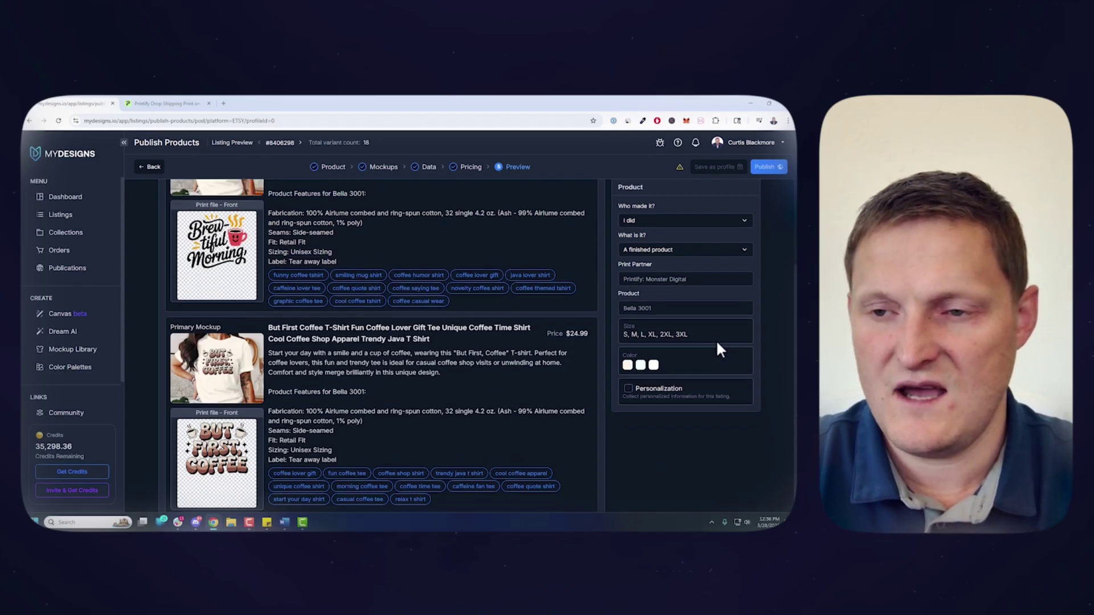